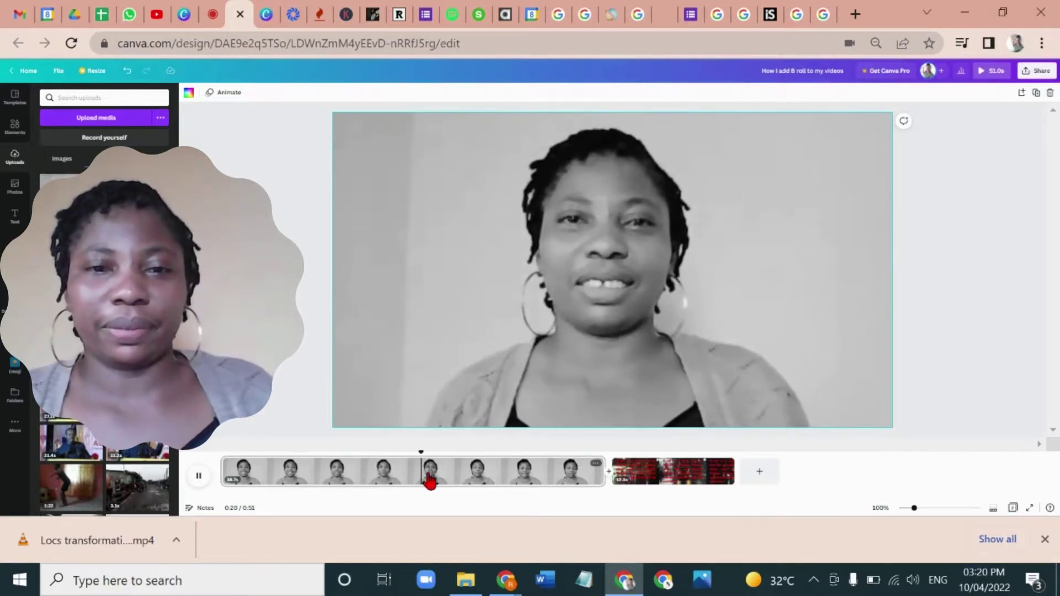
Step: Pause the playback and split the first talking-head page at about 23 seconds
{"action": "left_click", "coordinate": [199, 476]}
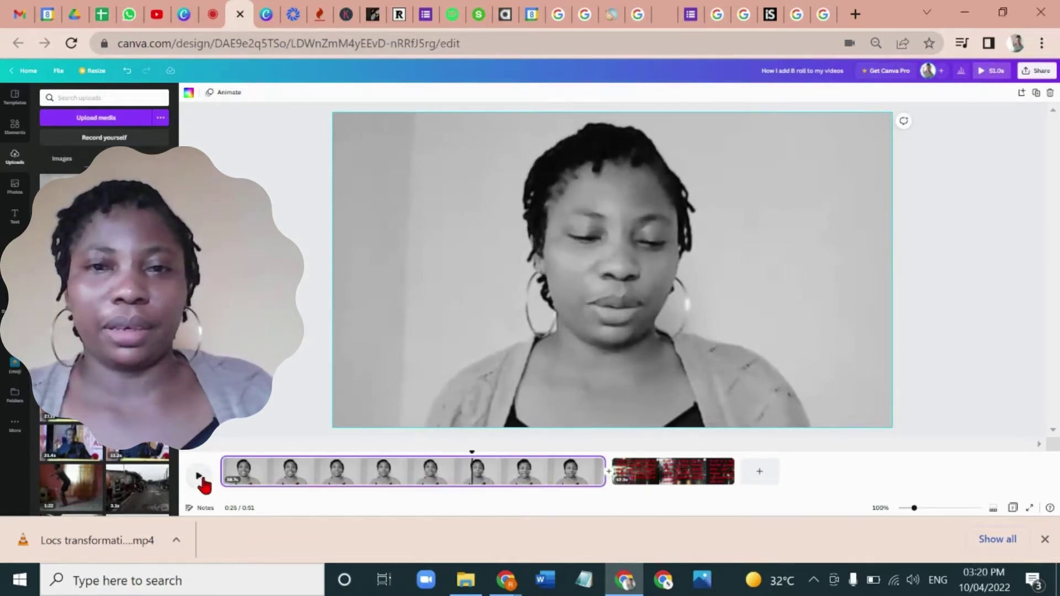
{"action": "right_click", "coordinate": [453, 478]}
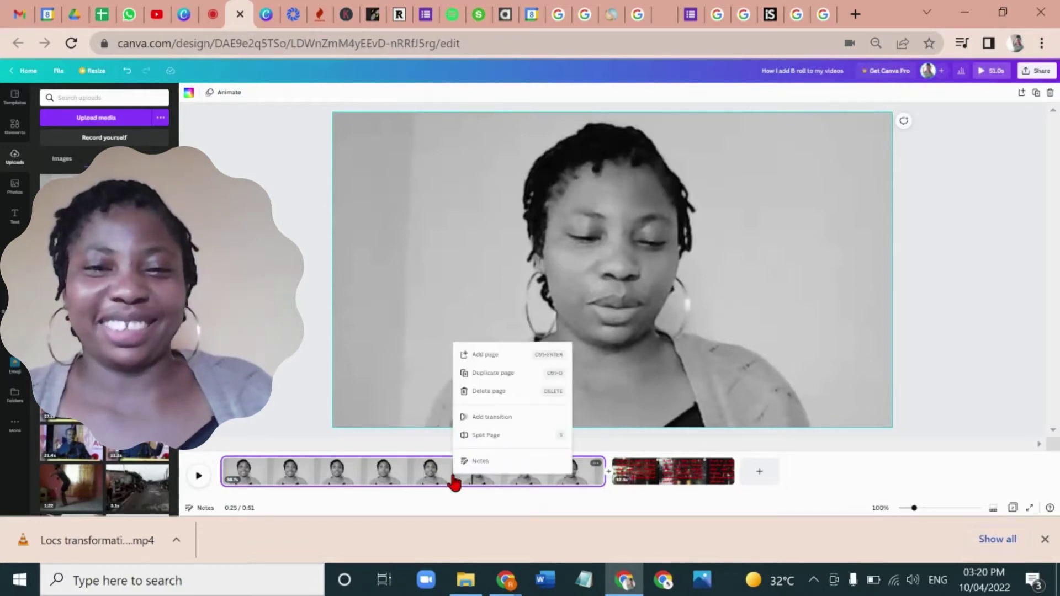
{"action": "left_click", "coordinate": [468, 435]}
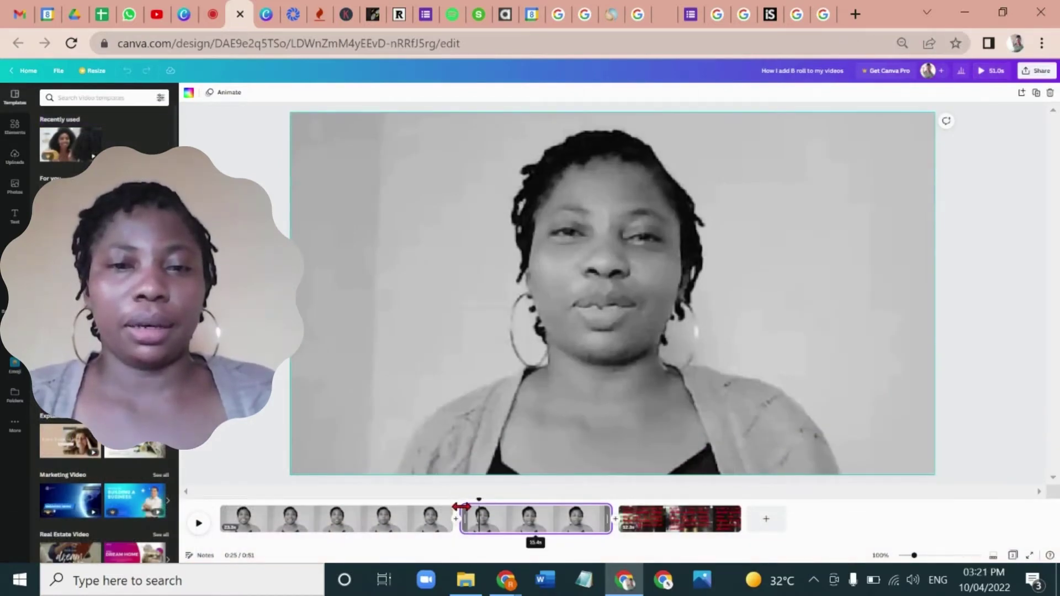
Step: Trim the start of the second page's talking-head video so the clip lasts 14.2 s
{"action": "left_click", "coordinate": [460, 506]}
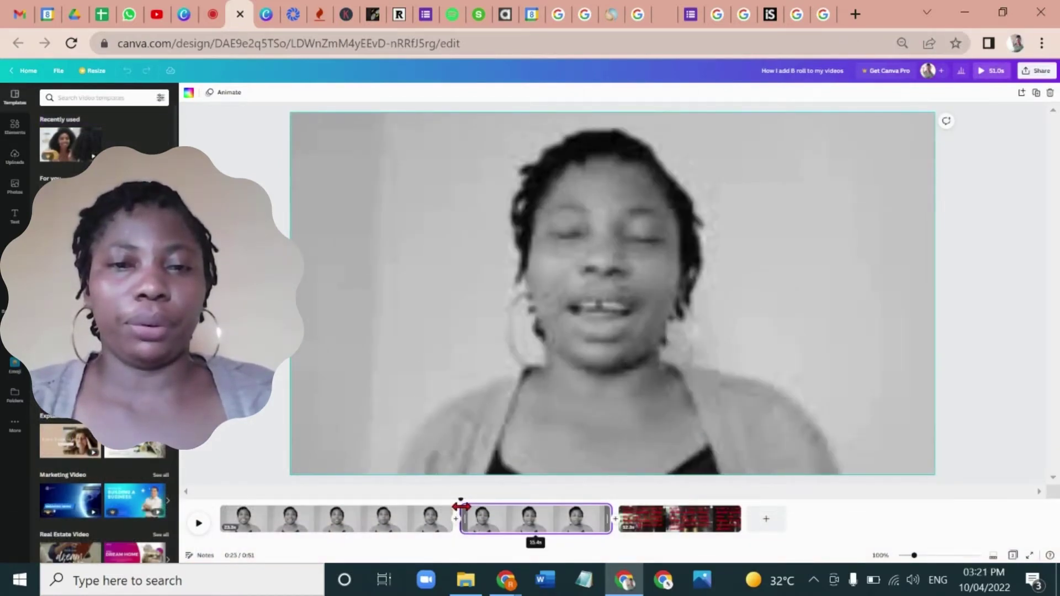
{"action": "left_click", "coordinate": [473, 522]}
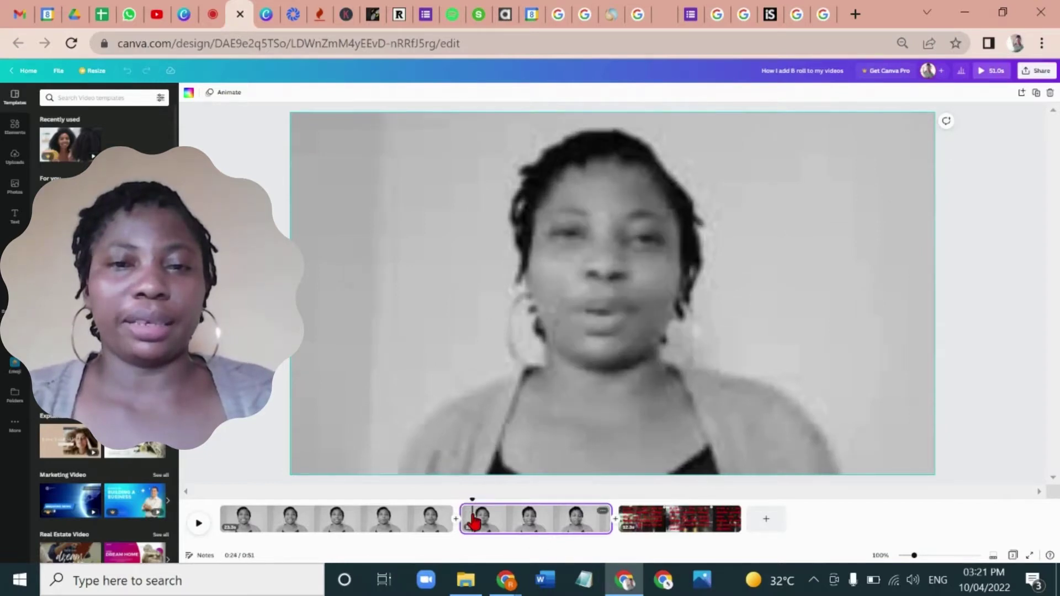
{"action": "left_click", "coordinate": [458, 411]}
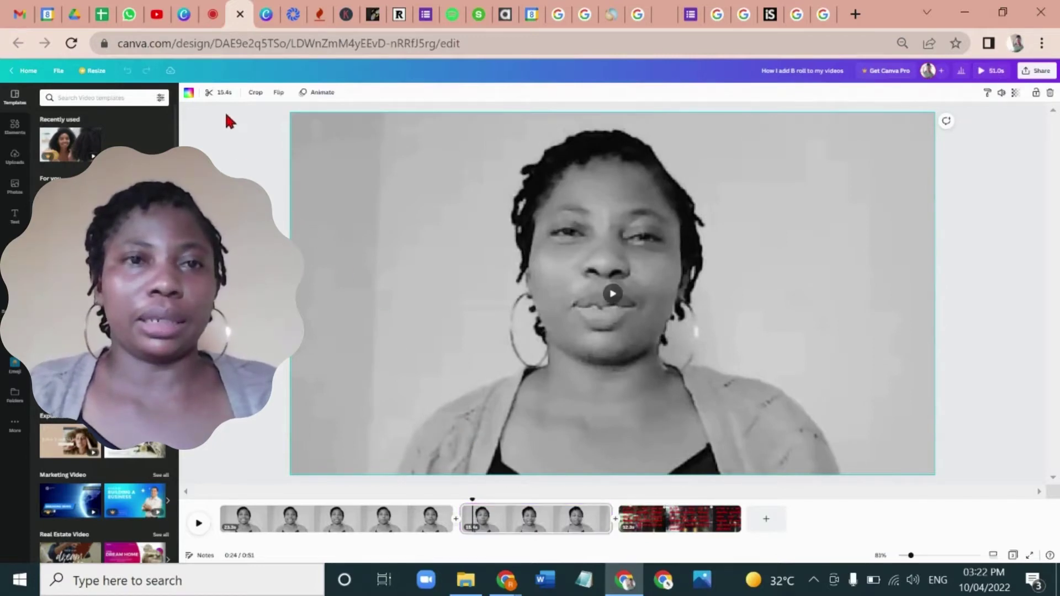
{"action": "left_click", "coordinate": [218, 94]}
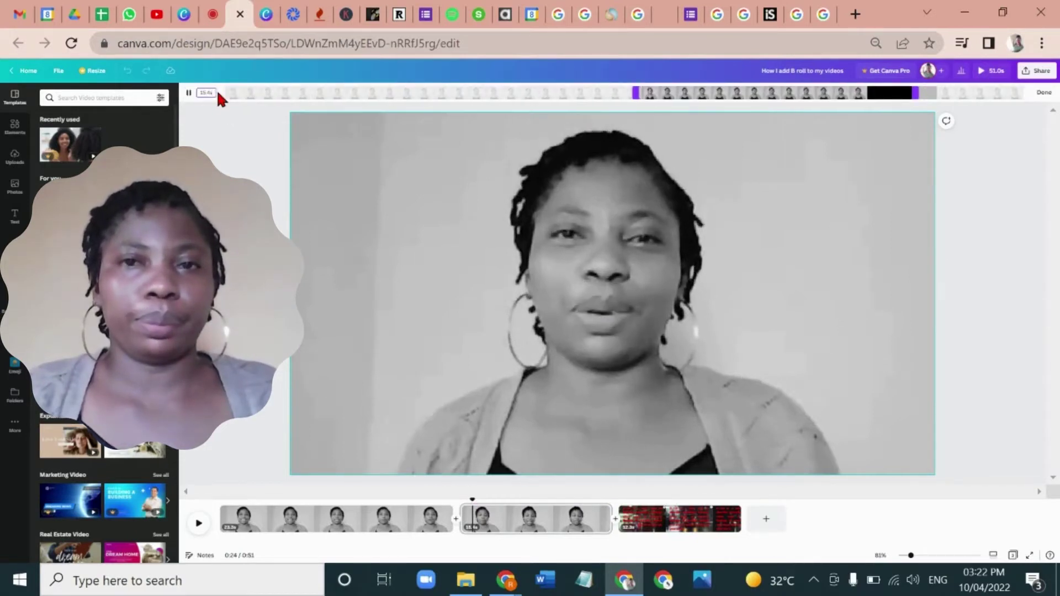
{"action": "left_click", "coordinate": [405, 173]}
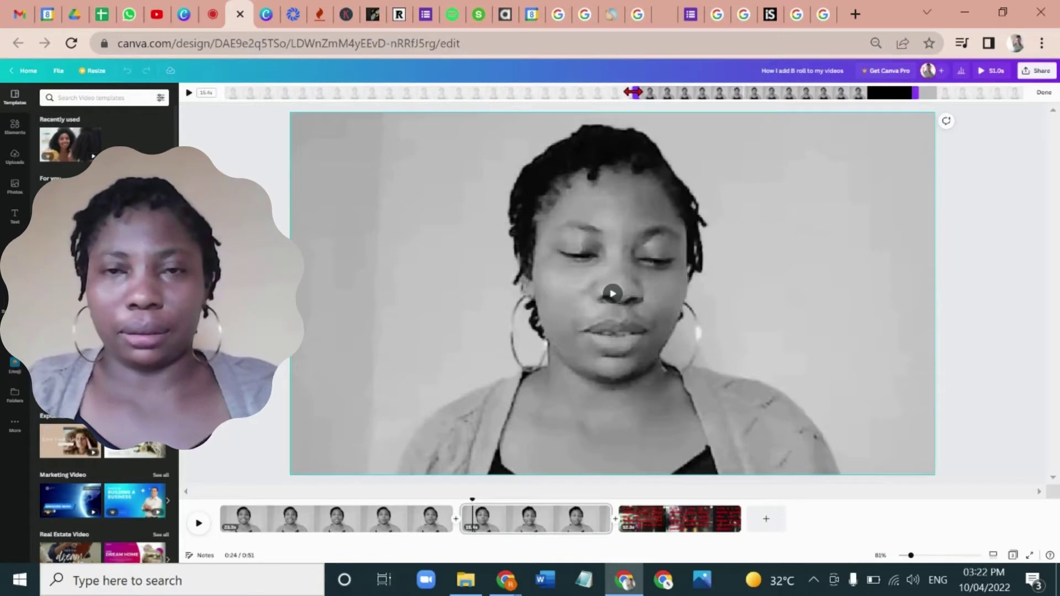
{"action": "left_click_drag", "start_coordinate": [632, 93], "coordinate": [645, 92]}
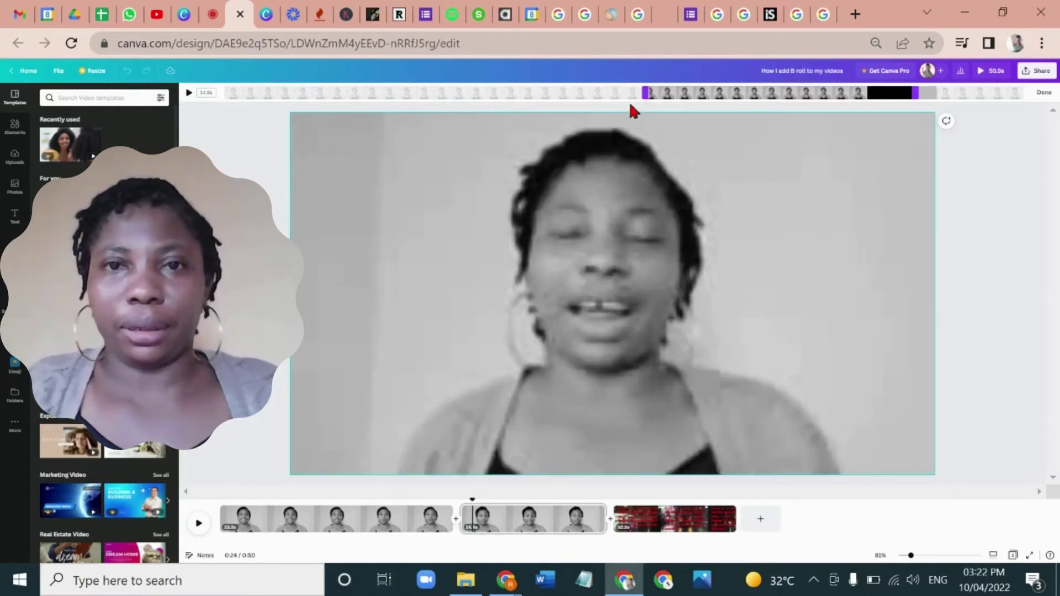
{"action": "key", "text": "space"}
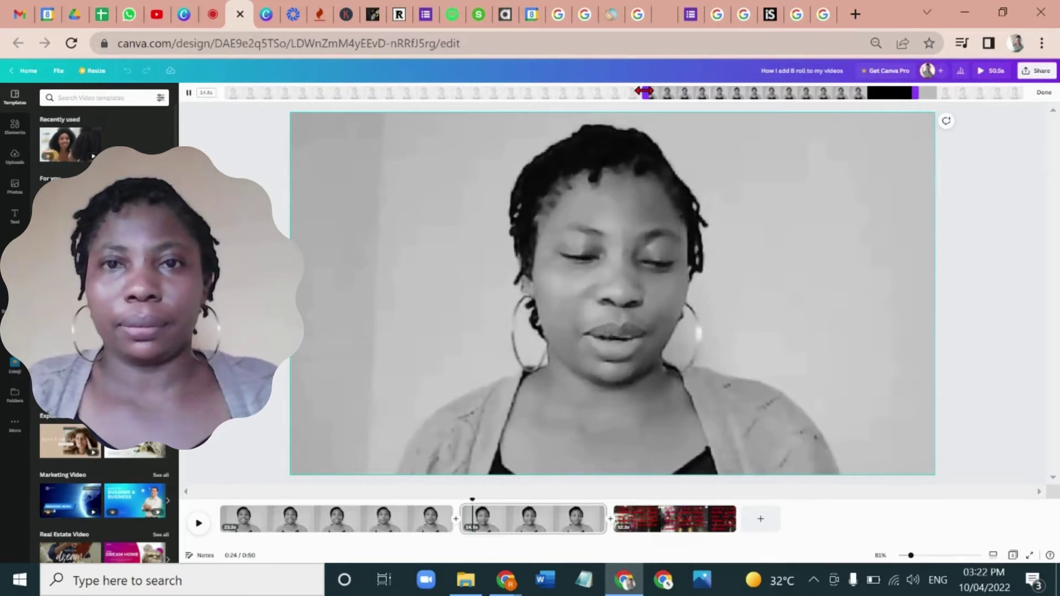
{"action": "left_click_drag", "start_coordinate": [643, 91], "coordinate": [656, 90]}
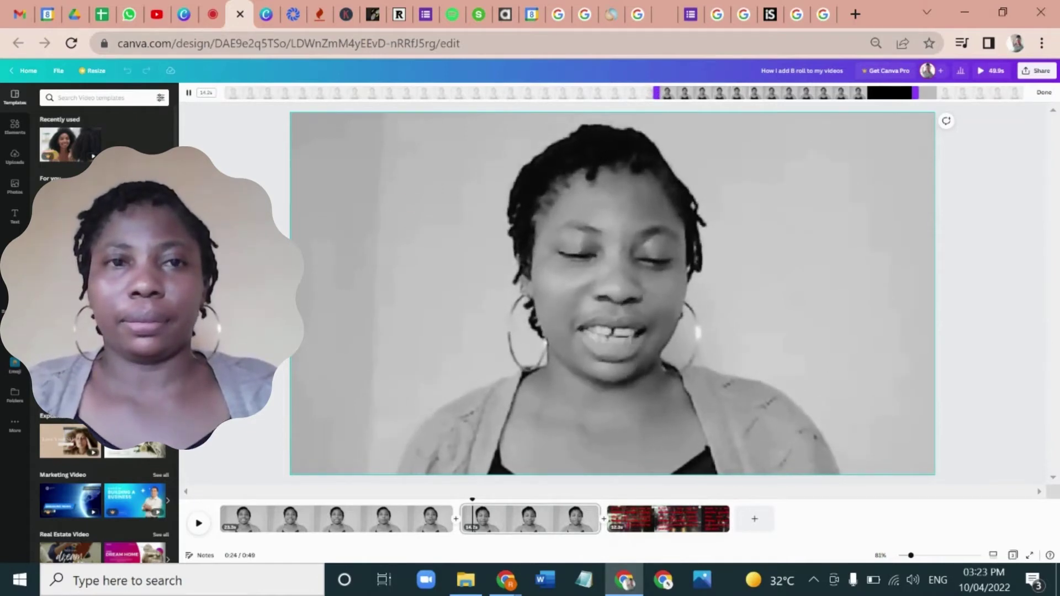
{"action": "key", "text": "Escape"}
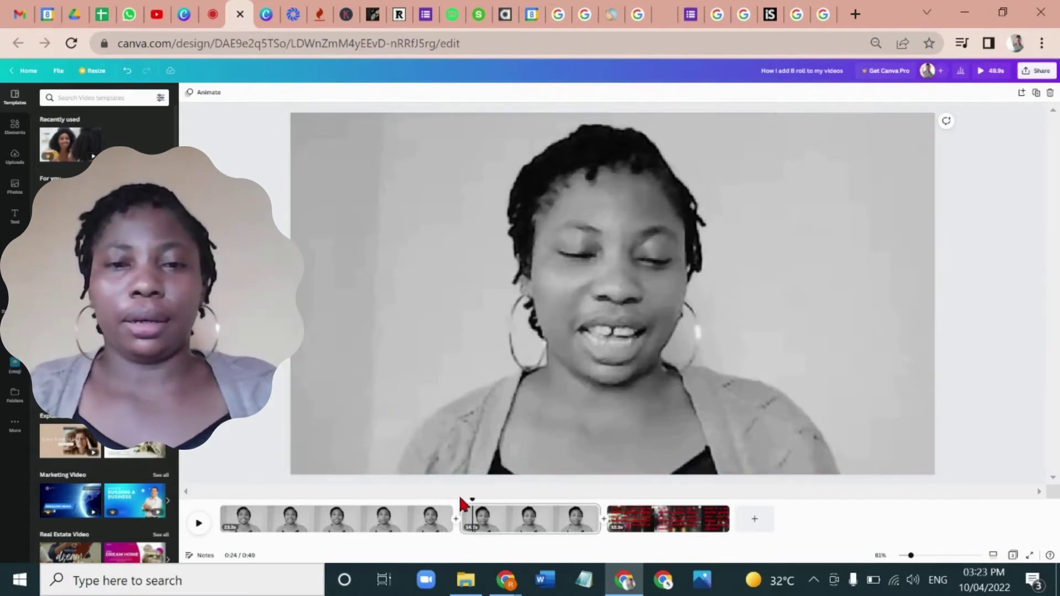
Step: Copy the talking-head background video from the second page
{"action": "right_click", "coordinate": [489, 527]}
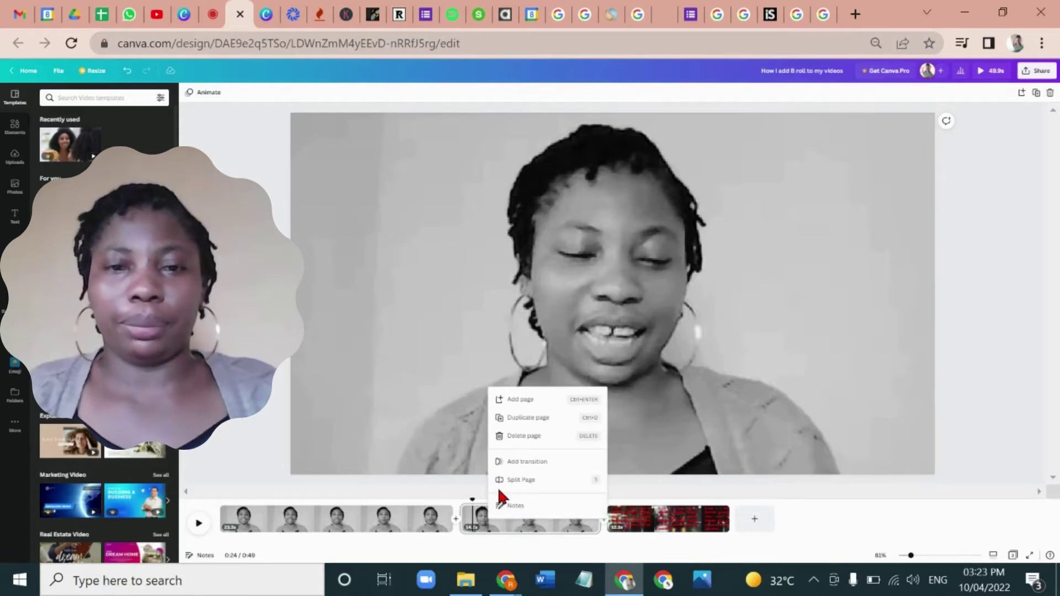
{"action": "left_click", "coordinate": [462, 450]}
{"action": "right_click", "coordinate": [462, 450]}
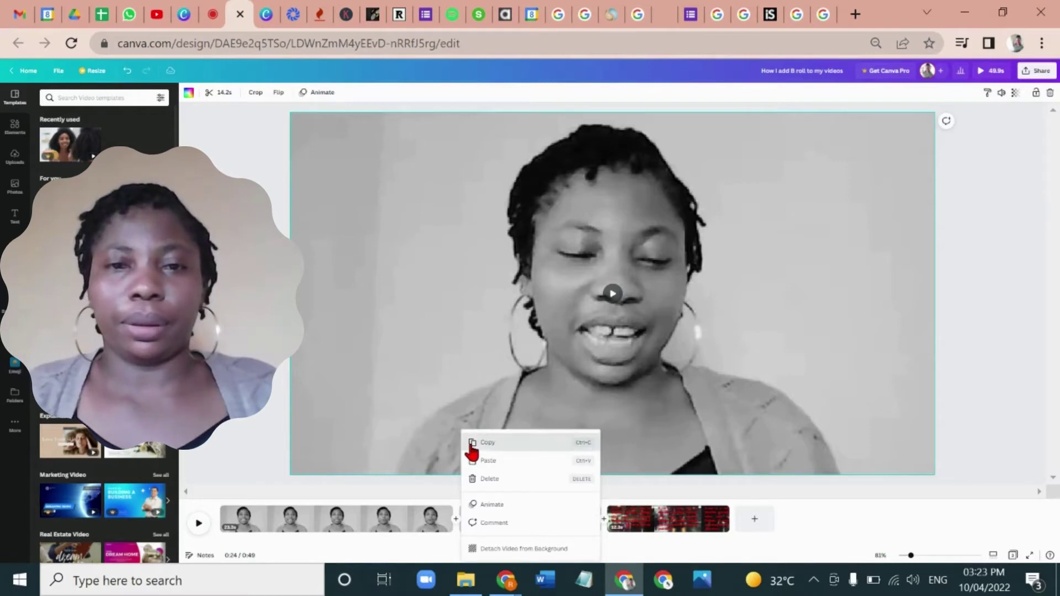
{"action": "left_click", "coordinate": [472, 443]}
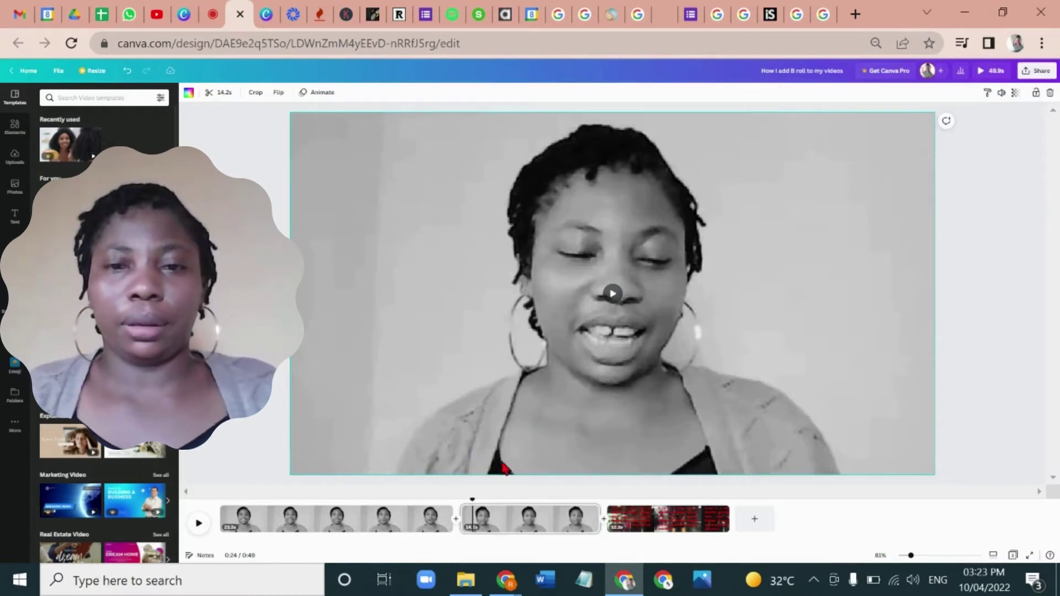
Step: Extend the end of the B-roll background video on the third page to 14.2 s, matching the second page's clip
{"action": "left_click", "coordinate": [628, 526]}
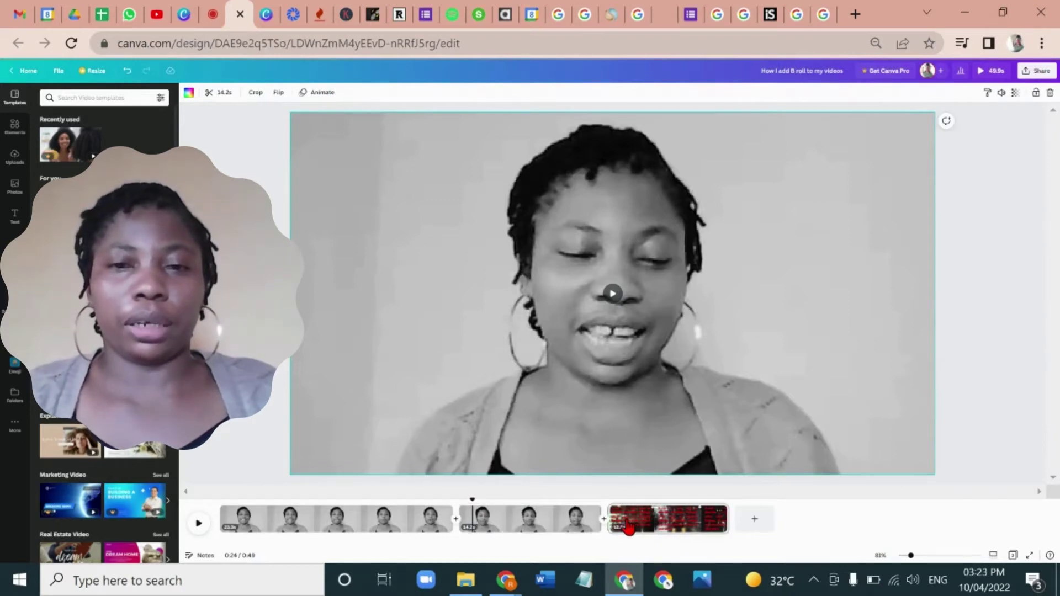
{"action": "left_click", "coordinate": [628, 526]}
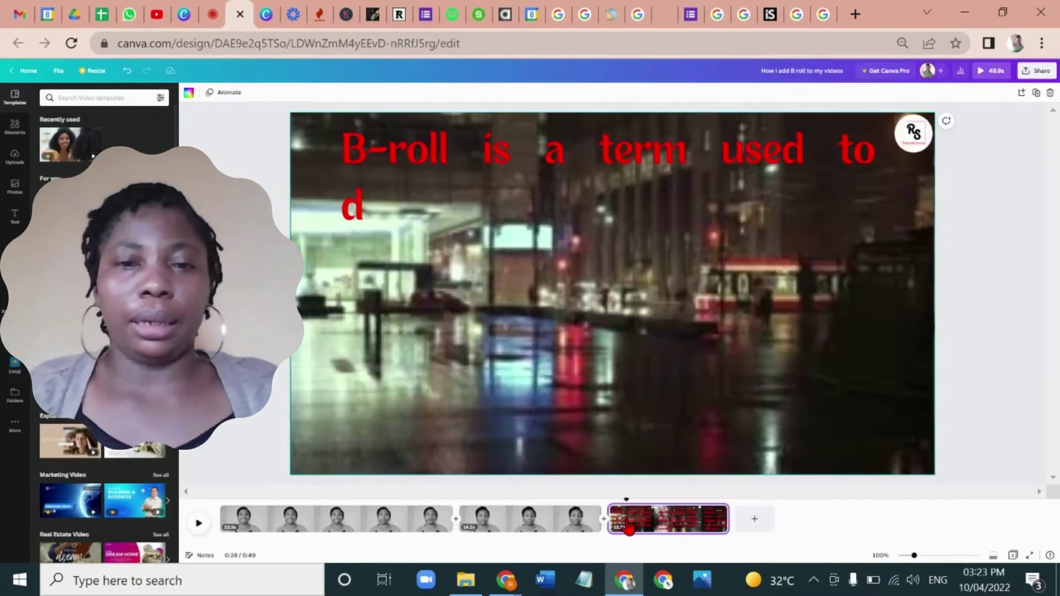
{"action": "left_click", "coordinate": [553, 525]}
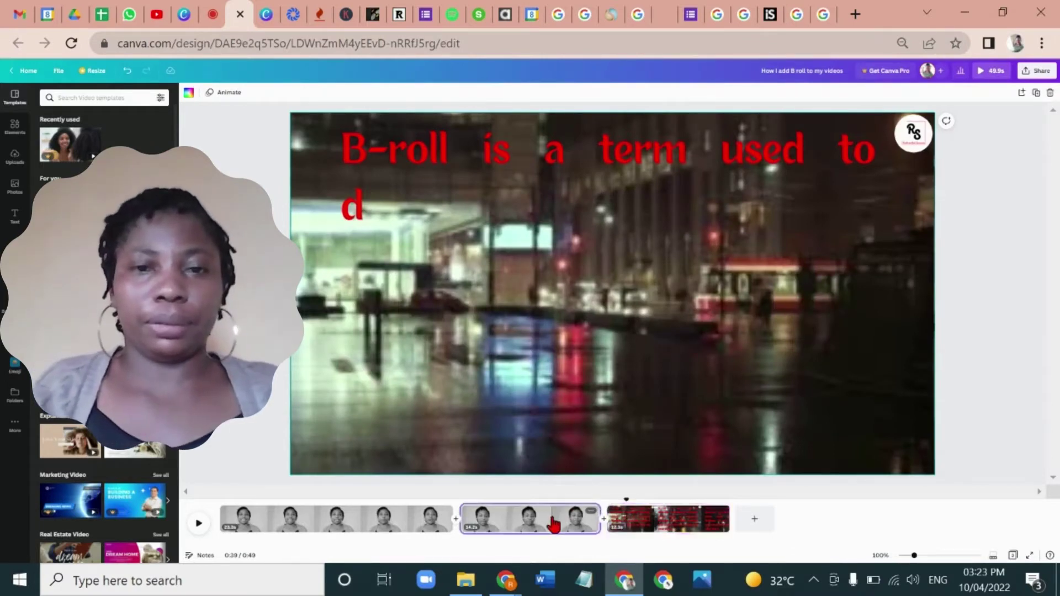
{"action": "left_click", "coordinate": [553, 525]}
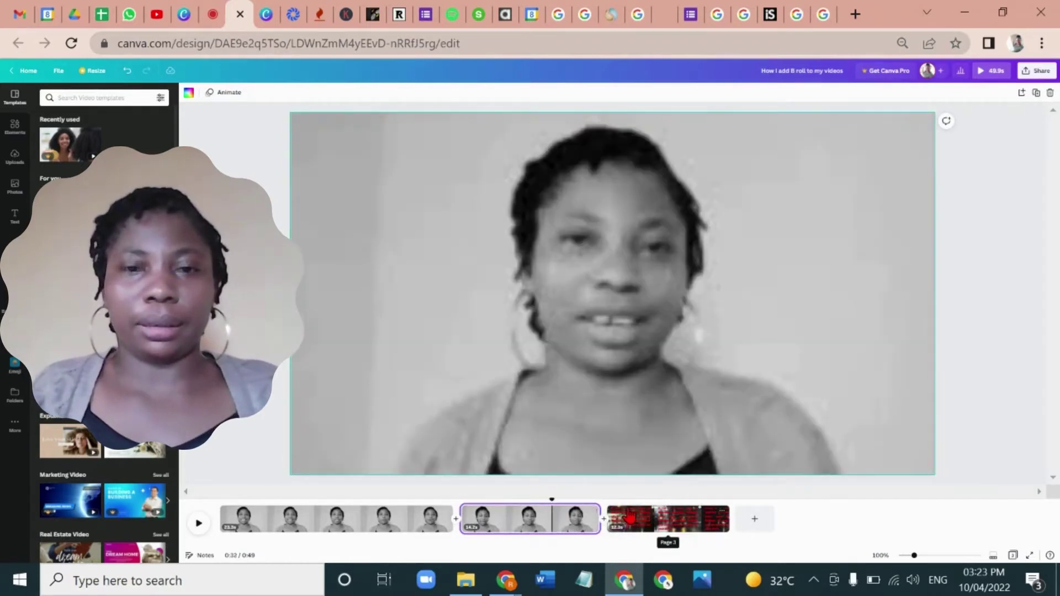
{"action": "left_click", "coordinate": [630, 517]}
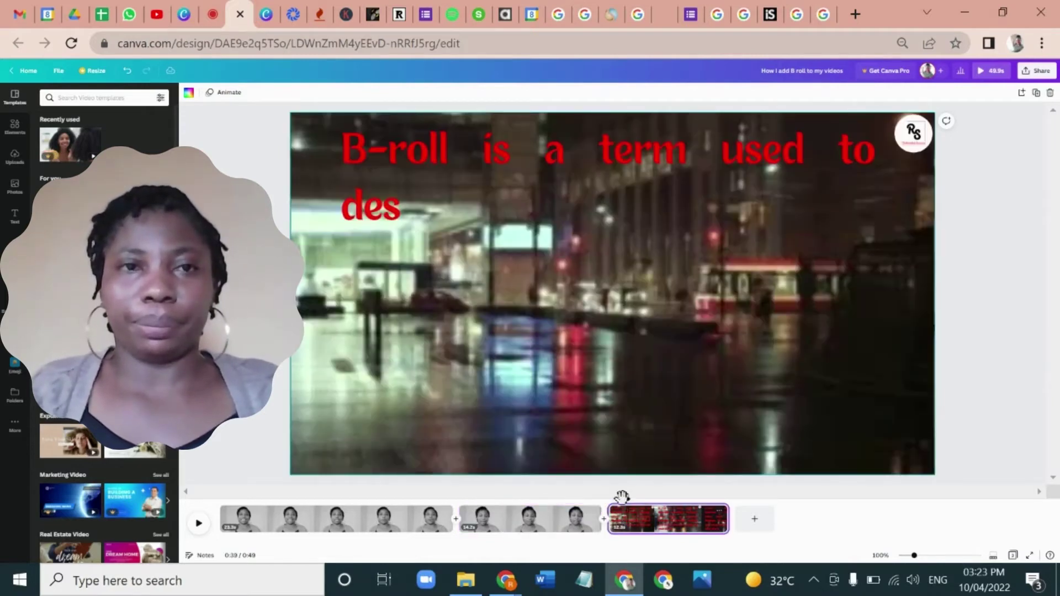
{"action": "left_click", "coordinate": [589, 406]}
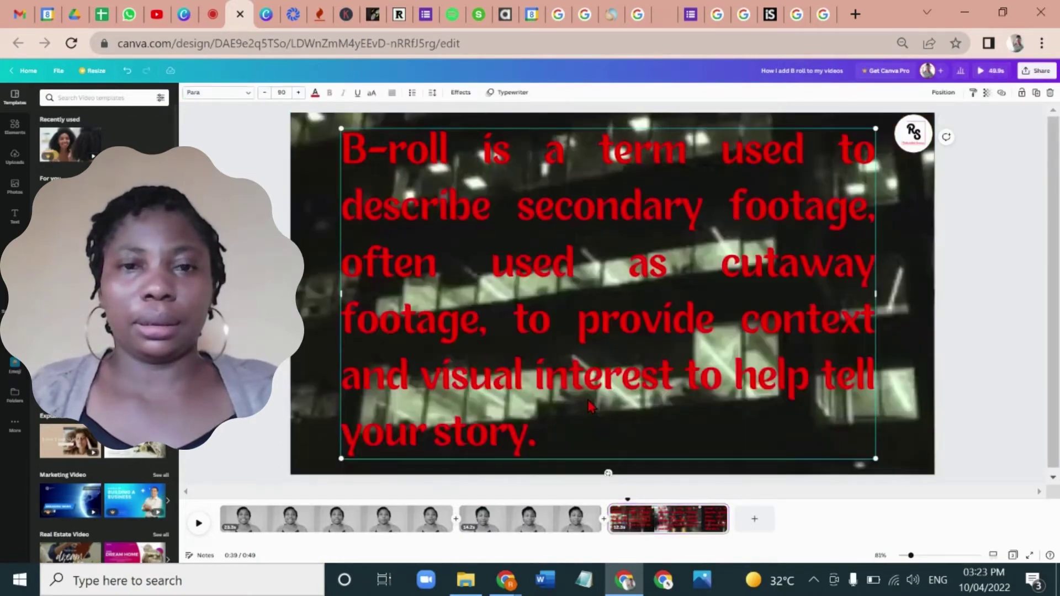
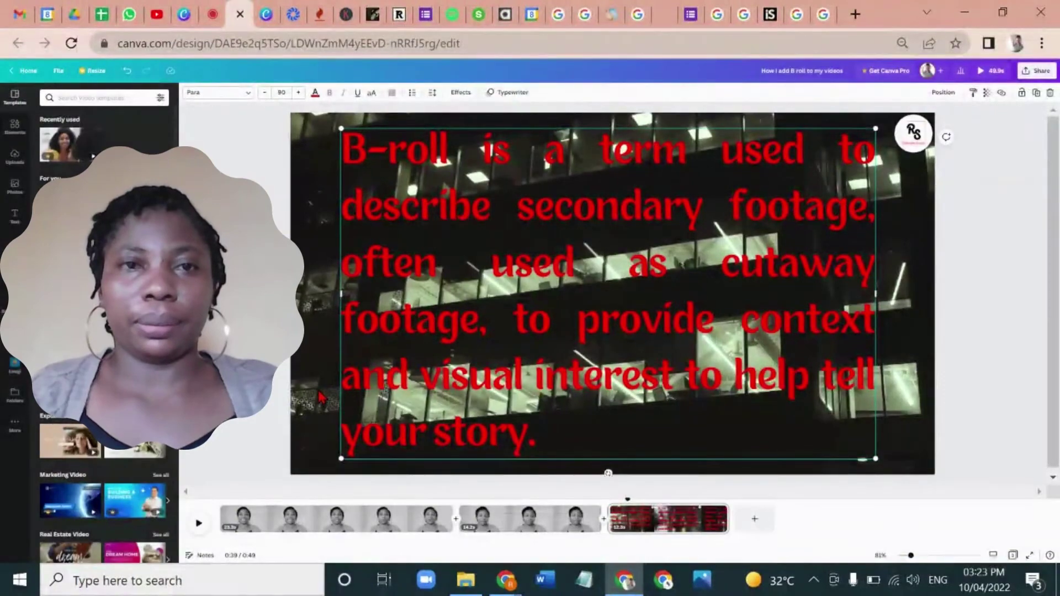
{"action": "left_click", "coordinate": [320, 396]}
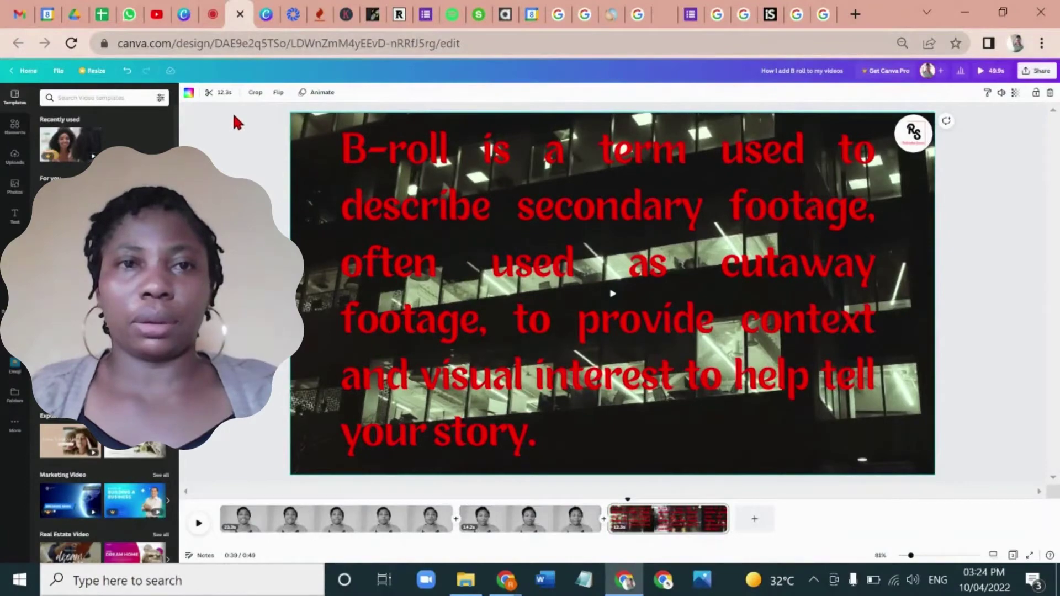
{"action": "left_click", "coordinate": [225, 95]}
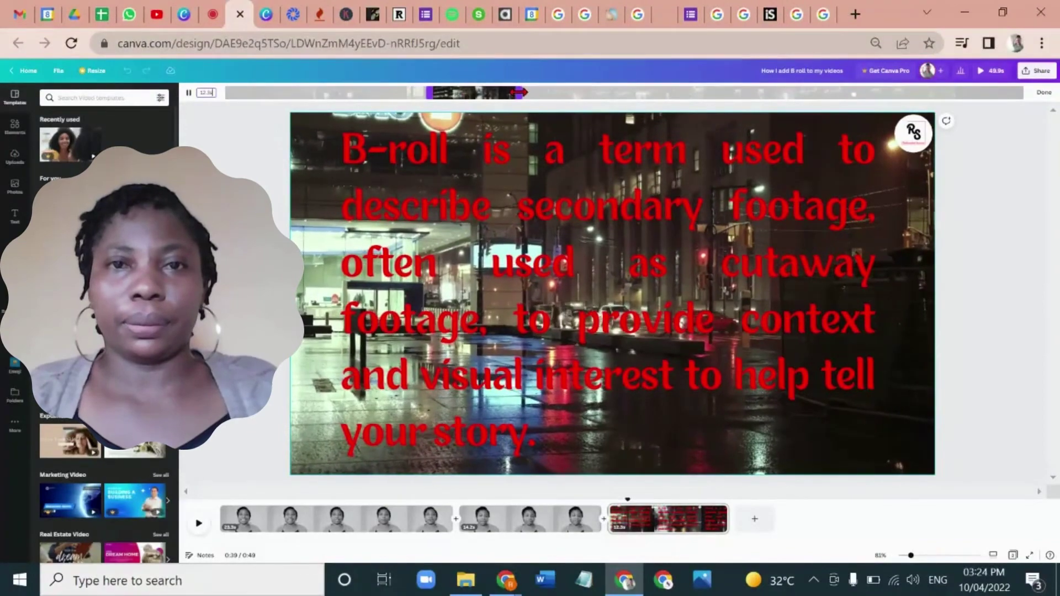
{"action": "left_click_drag", "start_coordinate": [518, 92], "coordinate": [532, 93]}
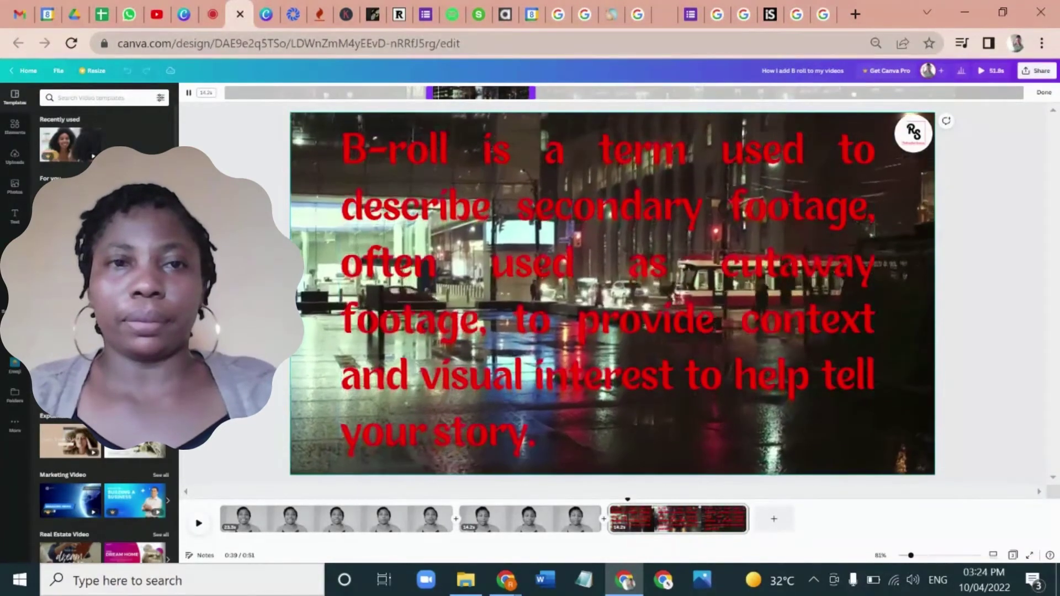
{"action": "key", "text": "Escape"}
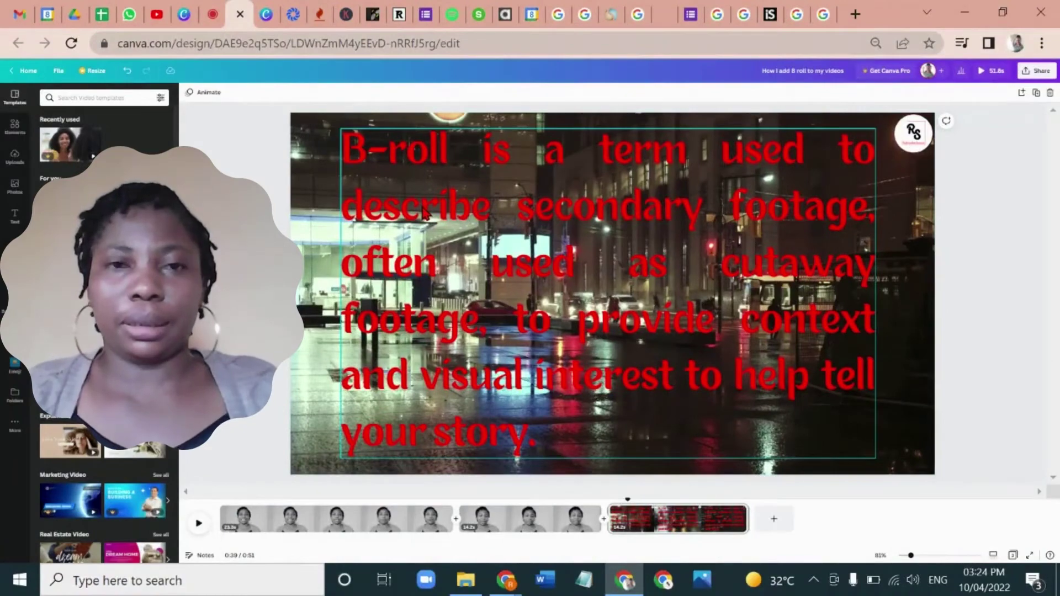
Step: Try pasting the copied talking-head video onto the third page as its background, and undo the paste
{"action": "right_click", "coordinate": [423, 210]}
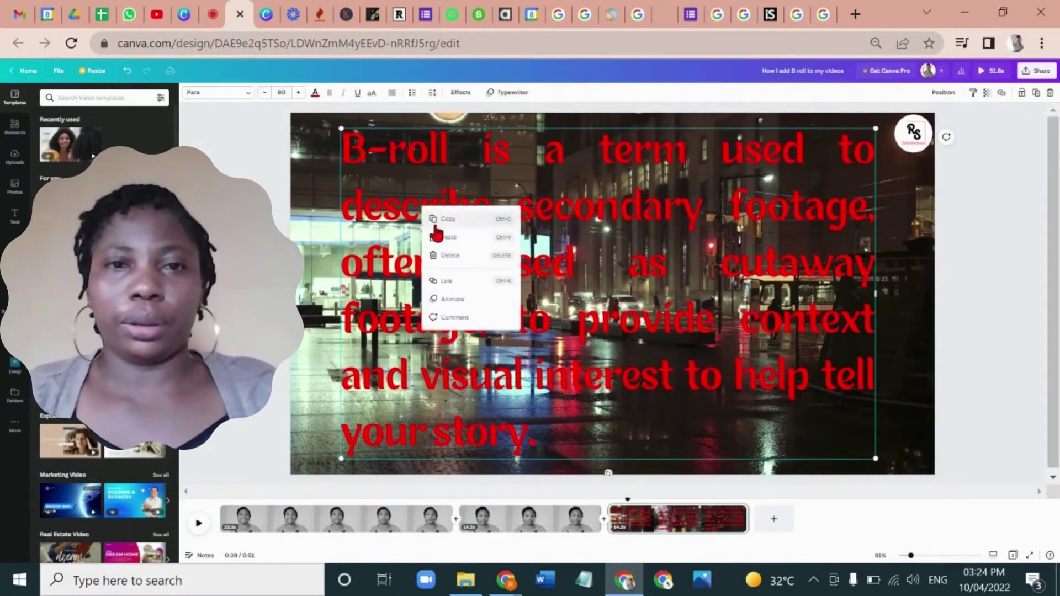
{"action": "left_click", "coordinate": [443, 253]}
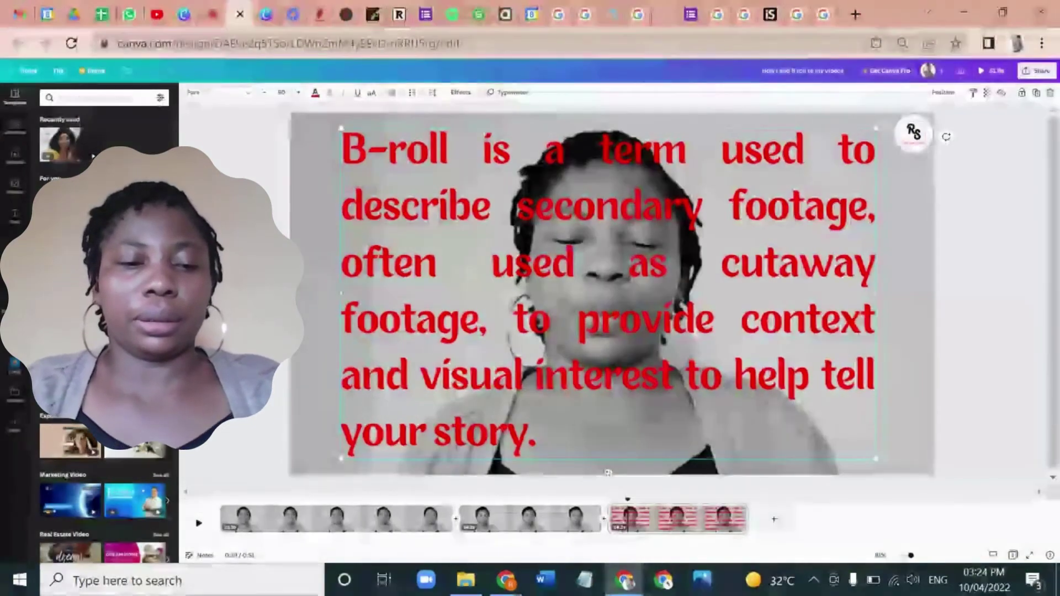
{"action": "key", "text": "ctrl+z"}
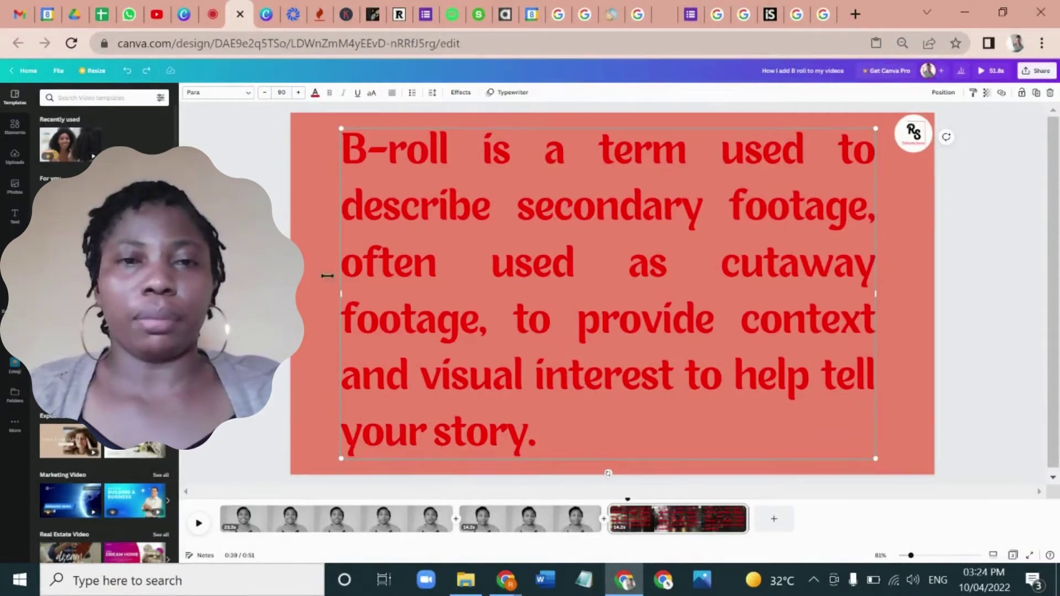
{"action": "key", "text": "ctrl+y"}
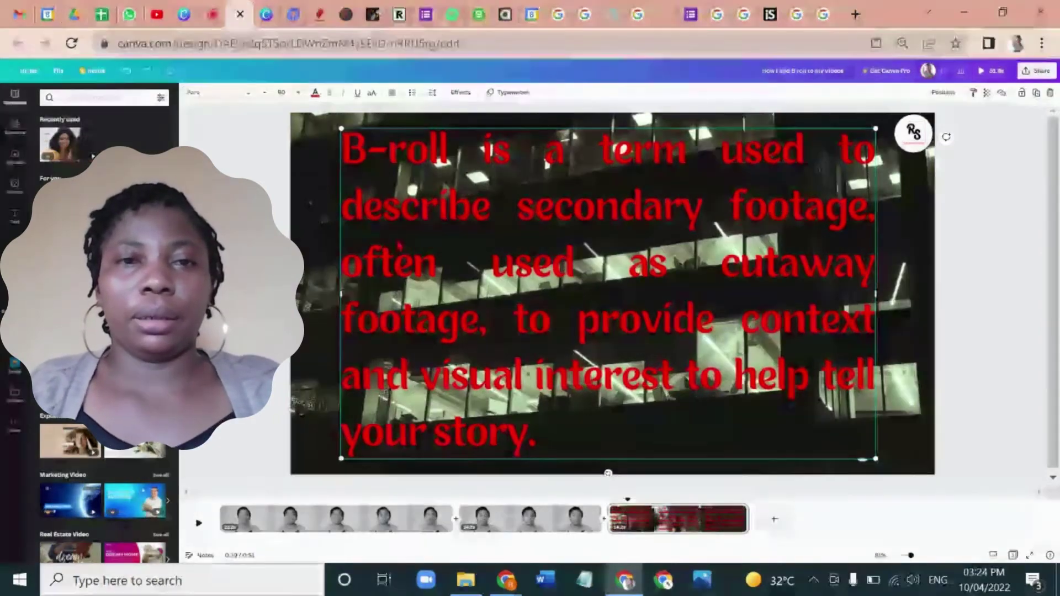
Step: Detach the B-roll video from the third page's background and paste the copied talking-head video as the new background
{"action": "right_click", "coordinate": [308, 272]}
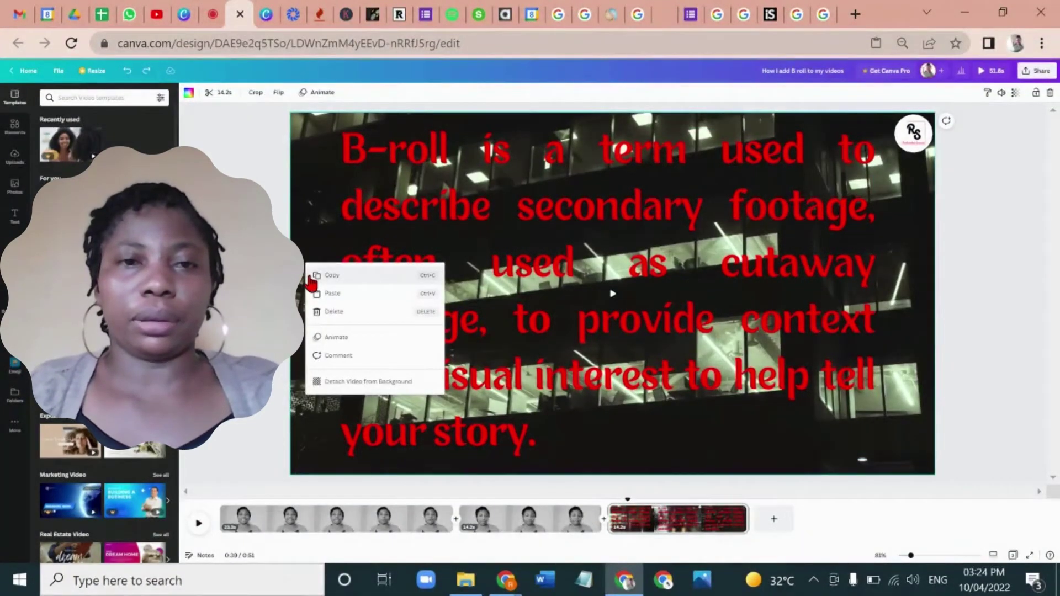
{"action": "left_click", "coordinate": [356, 381]}
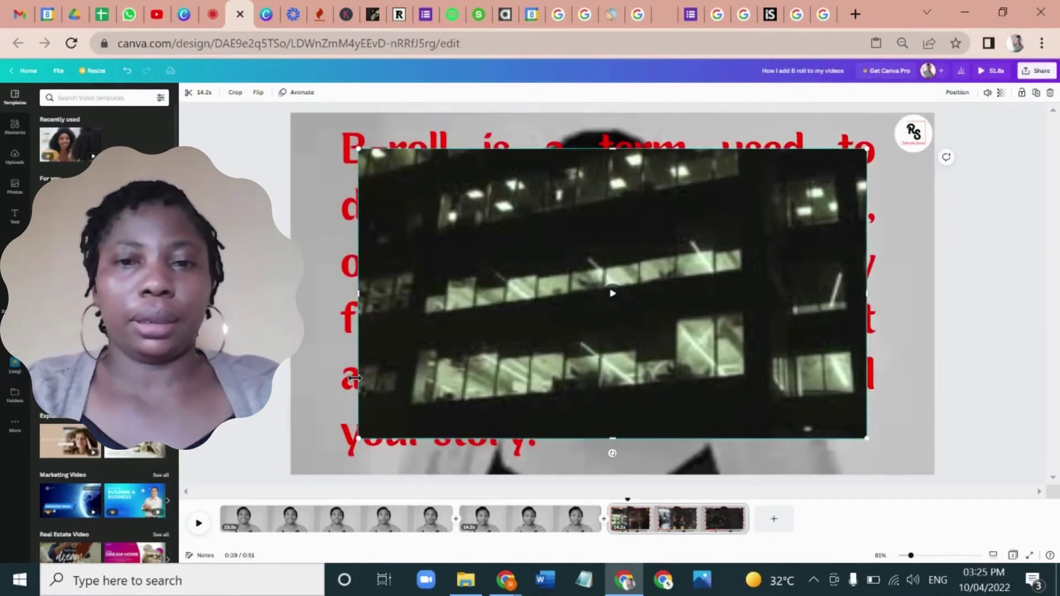
Step: Detach the pasted talking-head video from the third page's background
{"action": "left_click", "coordinate": [319, 405]}
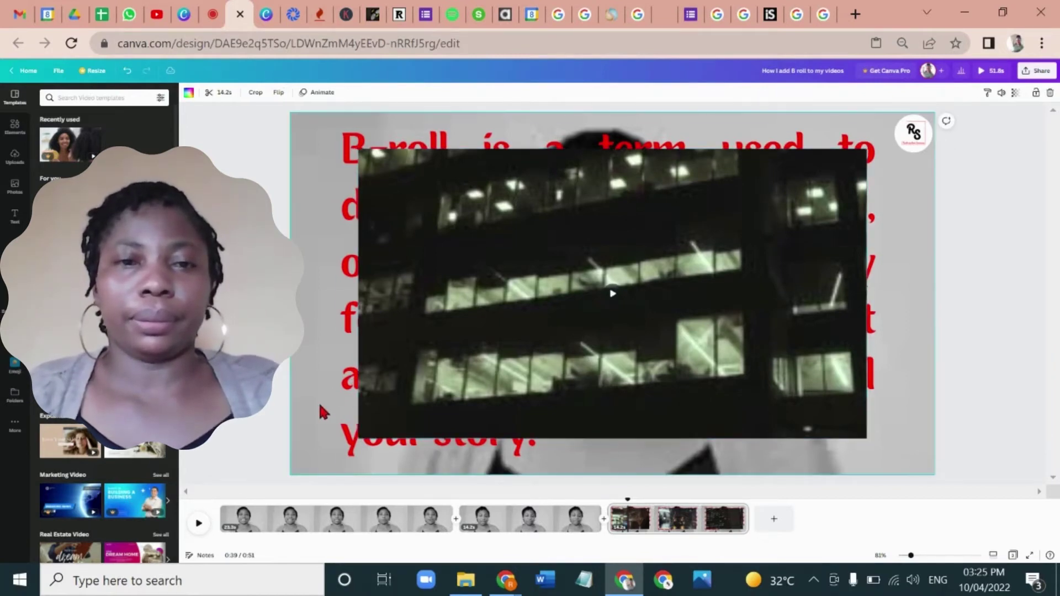
{"action": "right_click", "coordinate": [320, 406]}
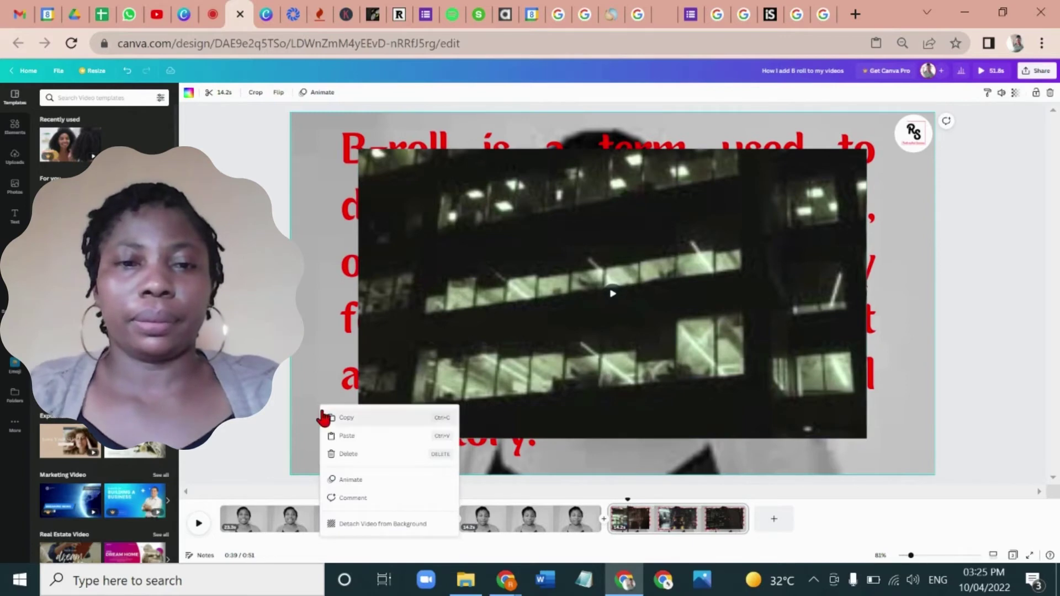
{"action": "left_click", "coordinate": [350, 525]}
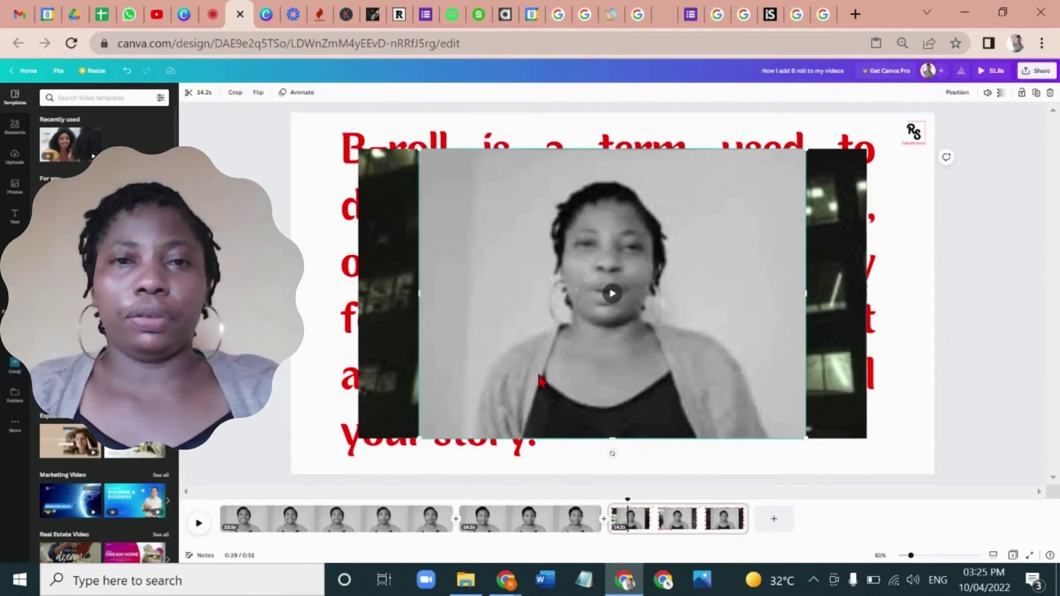
Step: Set the B-roll video as the third page's background and set the overlaid talking-head video's transparency to 0
{"action": "right_click", "coordinate": [402, 425]}
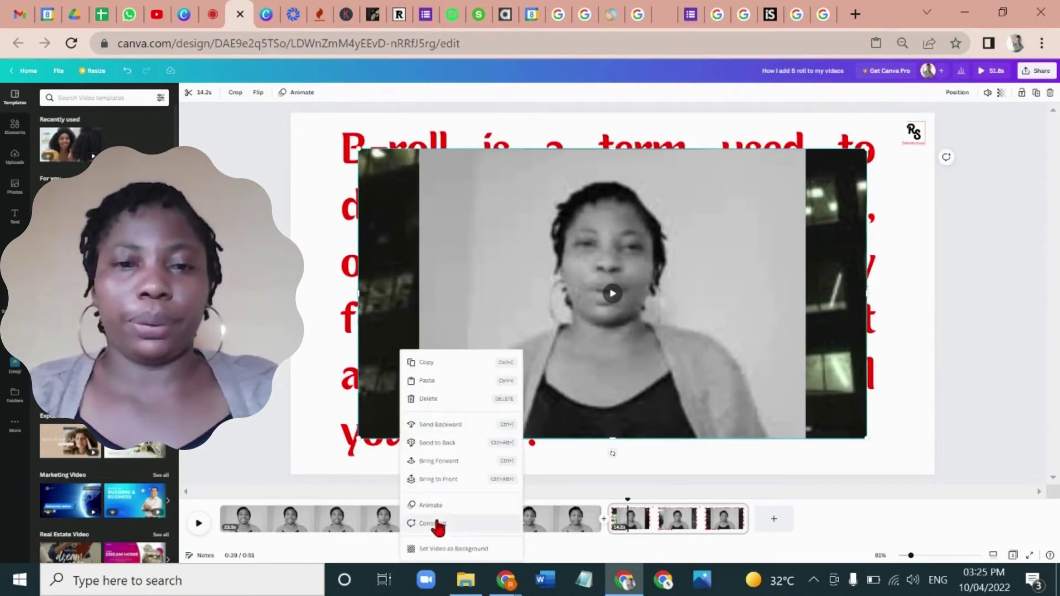
{"action": "left_click", "coordinate": [440, 549]}
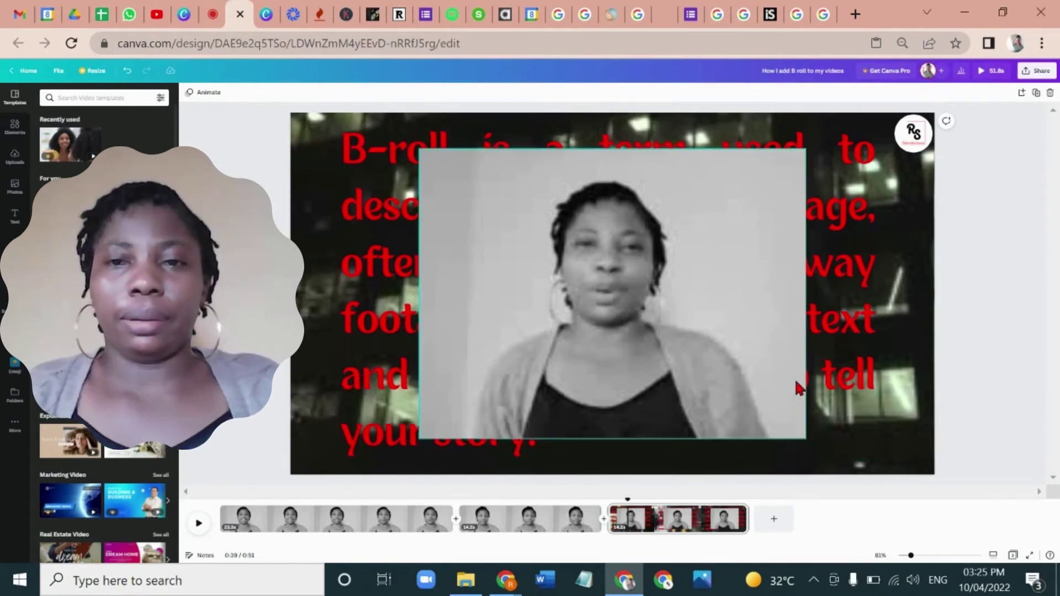
{"action": "left_click", "coordinate": [782, 395]}
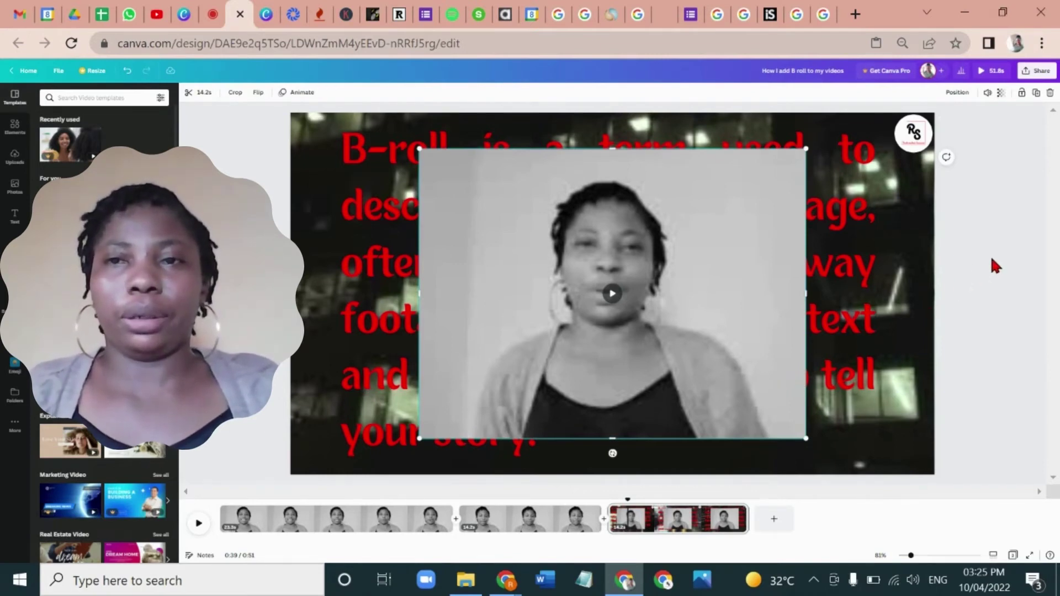
{"action": "left_click", "coordinate": [1000, 92]}
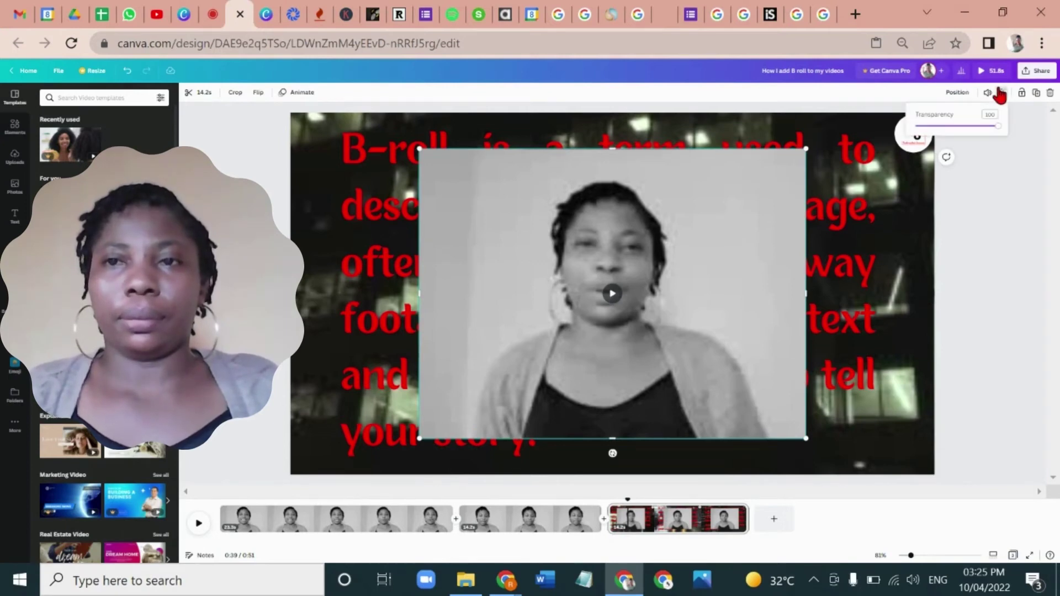
{"action": "left_click", "coordinate": [914, 127]}
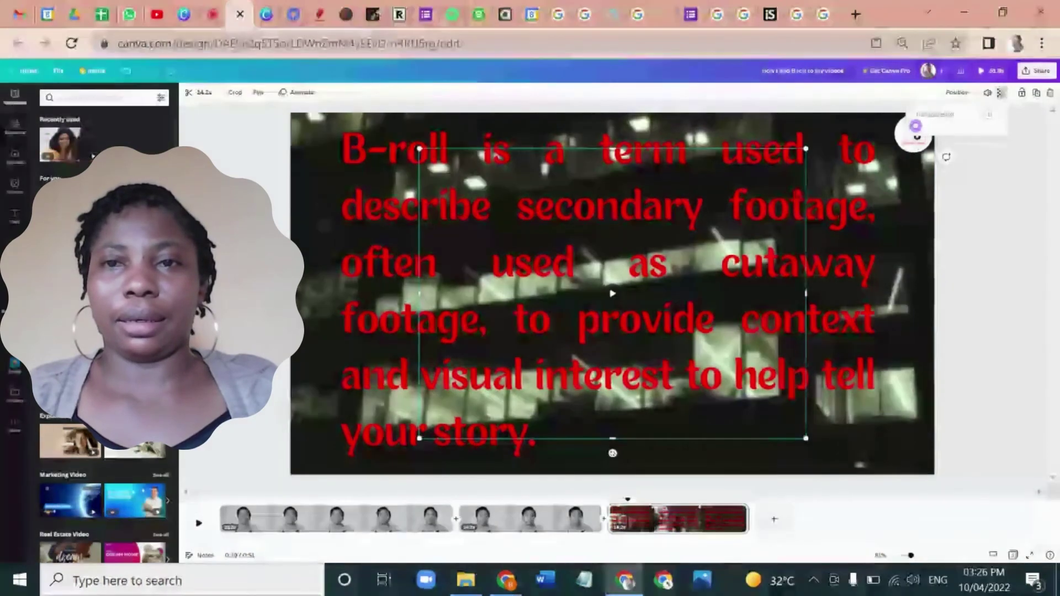
{"action": "left_click", "coordinate": [852, 184]}
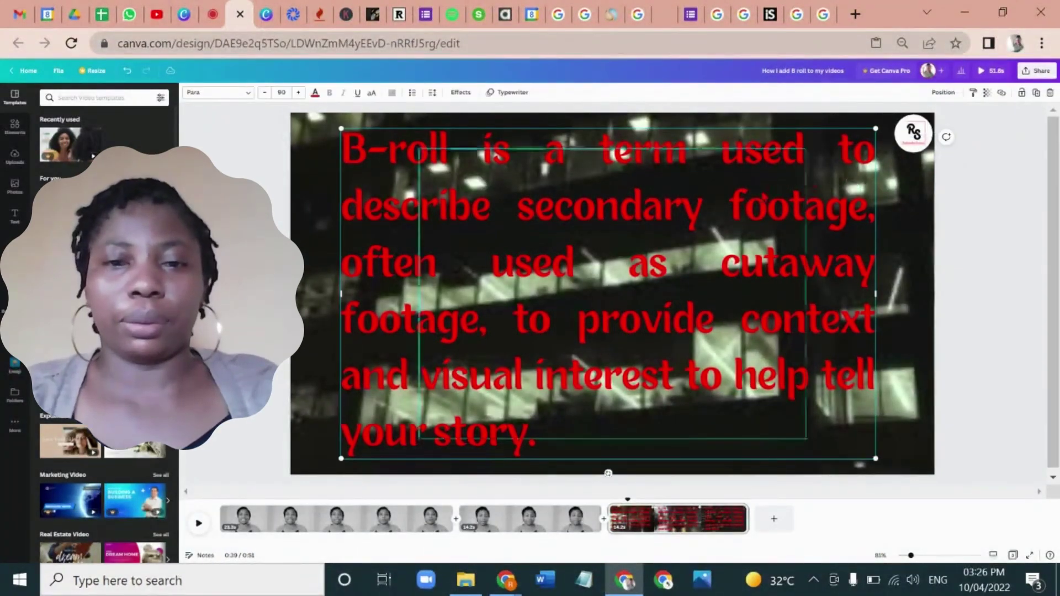
Step: Delete the second page, which holds only the 14.2 s talking-head clip
{"action": "left_click", "coordinate": [516, 521]}
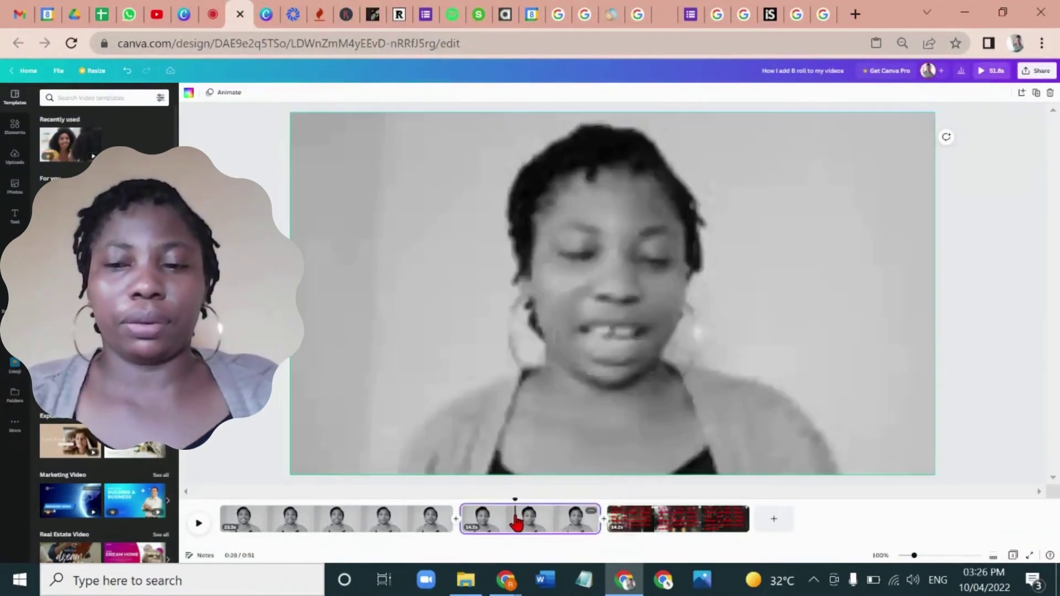
{"action": "key", "text": "Delete"}
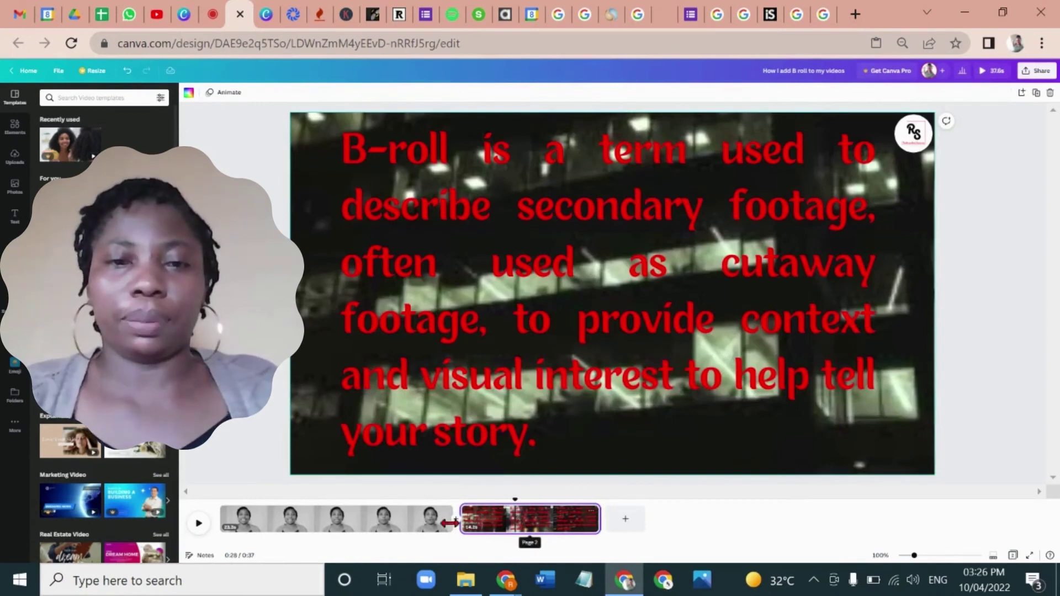
Step: Play the video from the start of the B-roll page to preview the layered footage and text, and pause it
{"action": "left_click", "coordinate": [426, 530]}
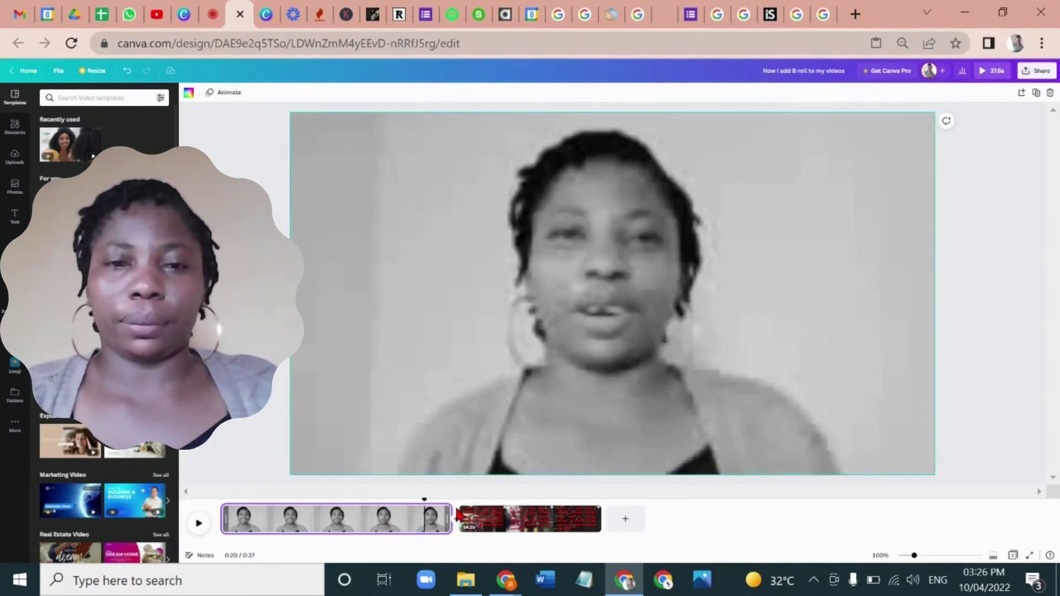
{"action": "left_click", "coordinate": [457, 515]}
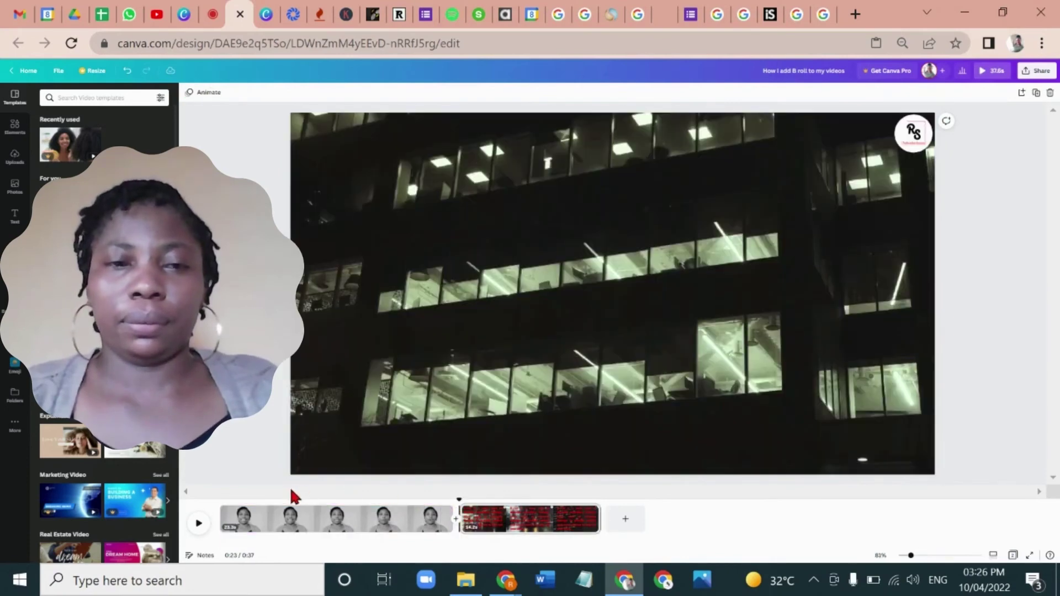
{"action": "left_click", "coordinate": [199, 524]}
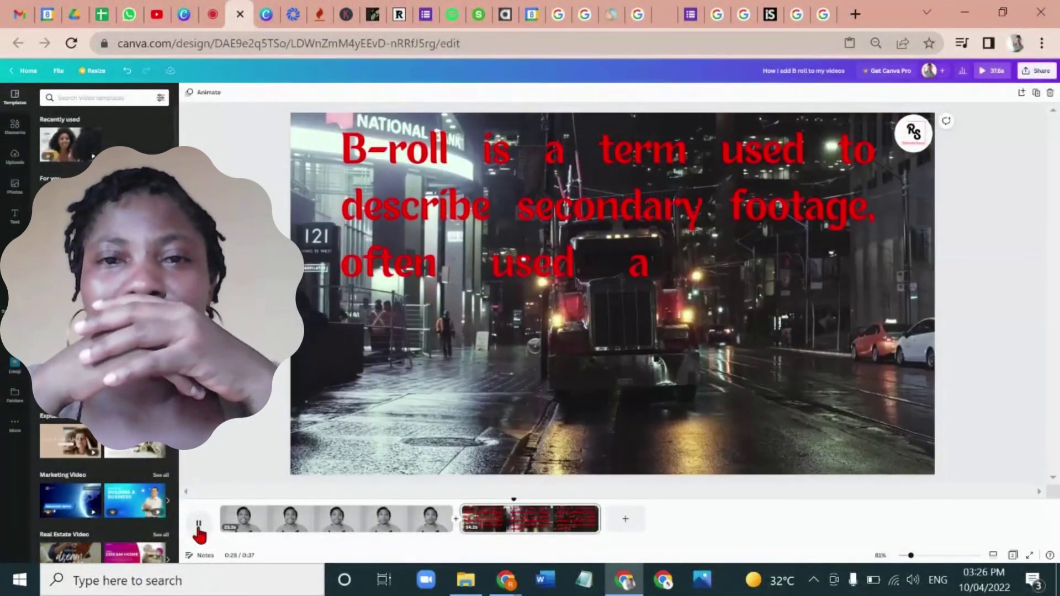
{"action": "left_click", "coordinate": [198, 528]}
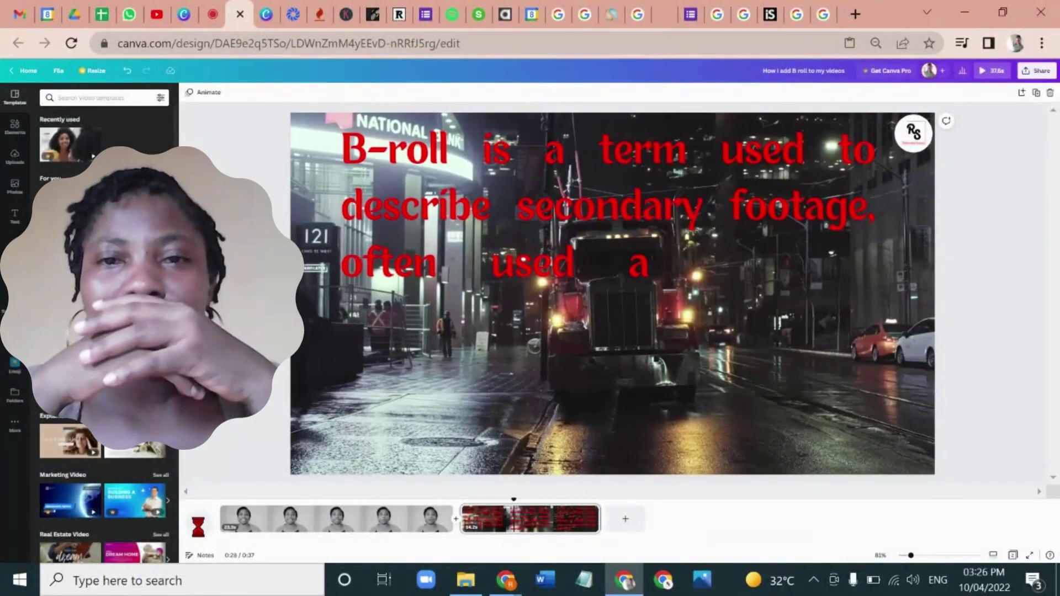